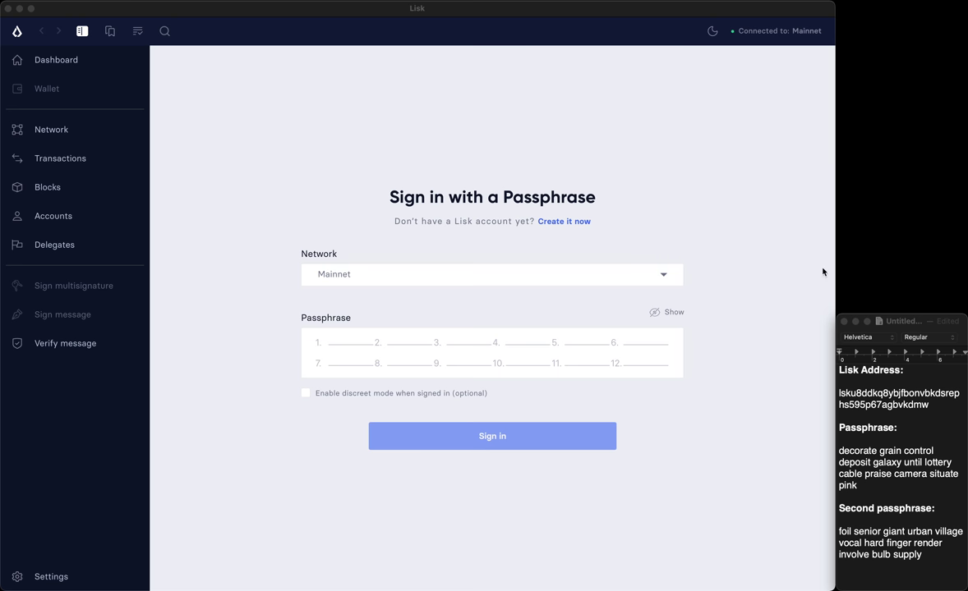
# Step: Copy the first account's passphrase from the text note and sign in to Mainnet with it
pyautogui.click(849, 398)
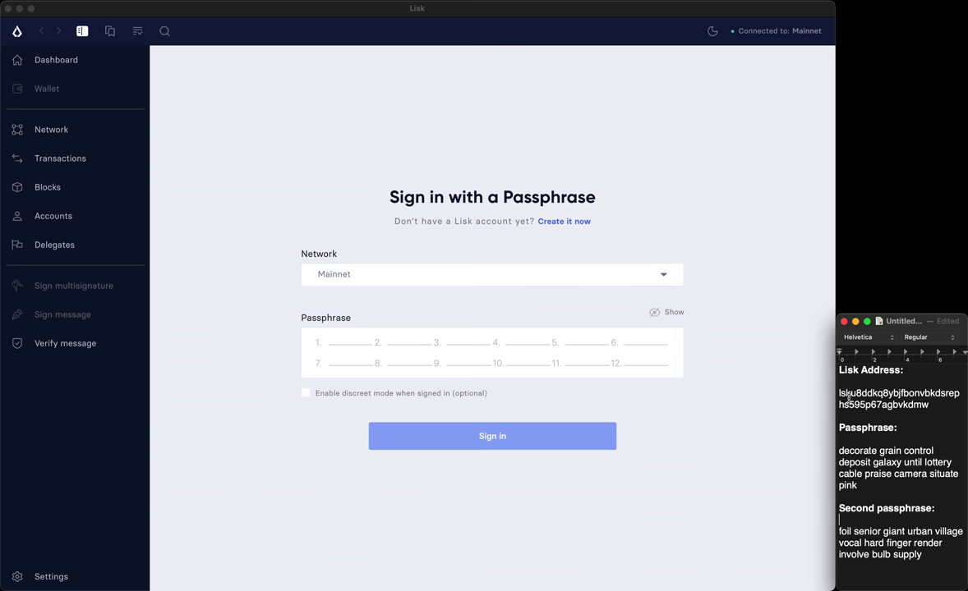
pyautogui.doubleClick(857, 398)
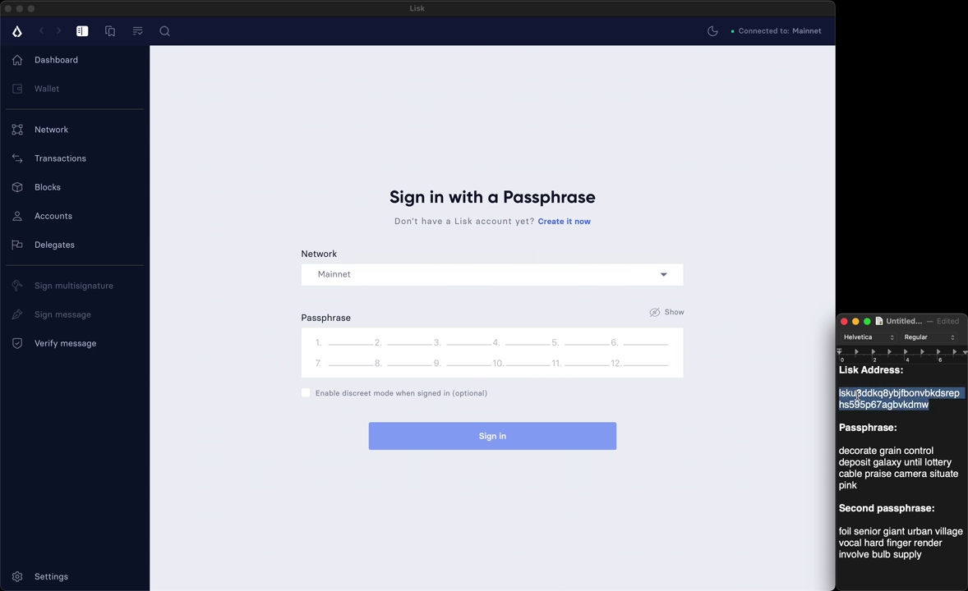
pyautogui.click(845, 454)
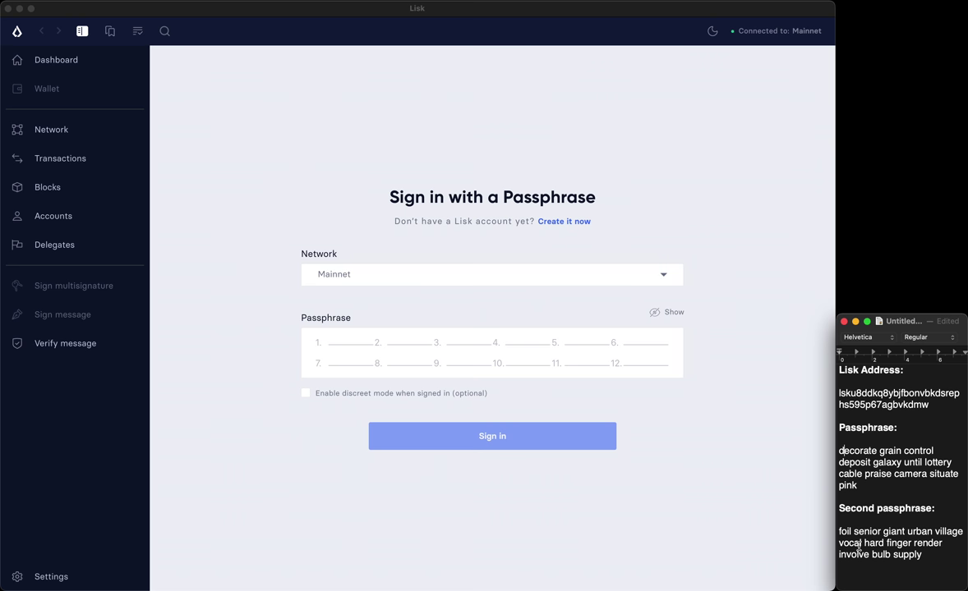
pyautogui.tripleClick(862, 465)
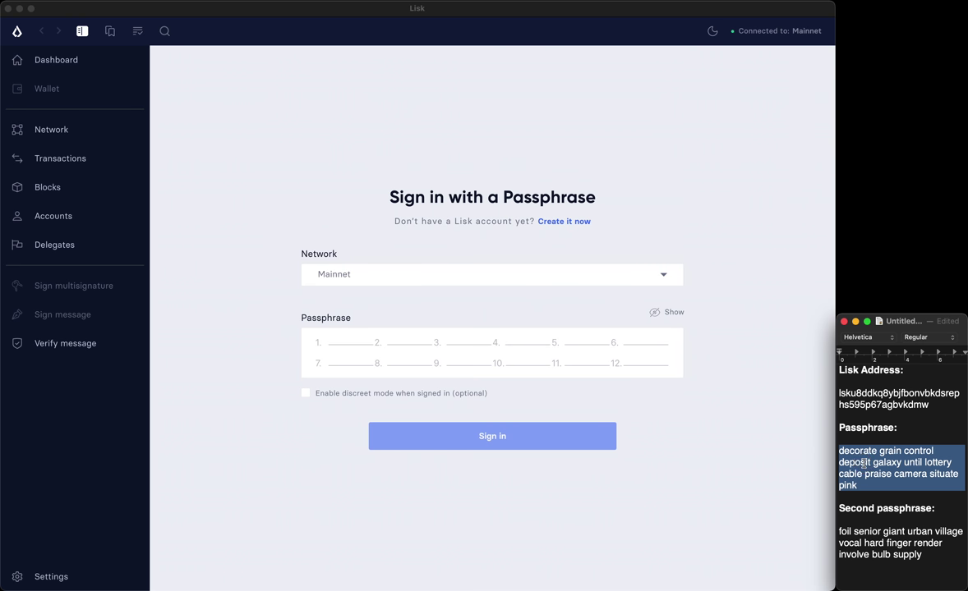
pyautogui.click(370, 359)
pyautogui.press('super+v')
pyautogui.click(460, 431)
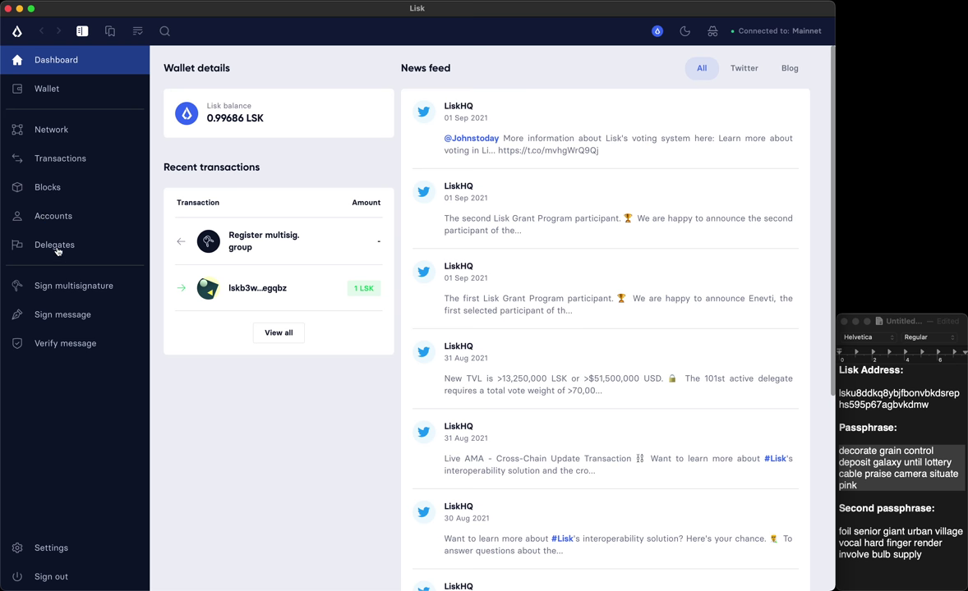
# Step: Find the delegate blainemono in the delegates list and open its wallet page
pyautogui.click(28, 246)
pyautogui.scroll(-10, 475, 294)
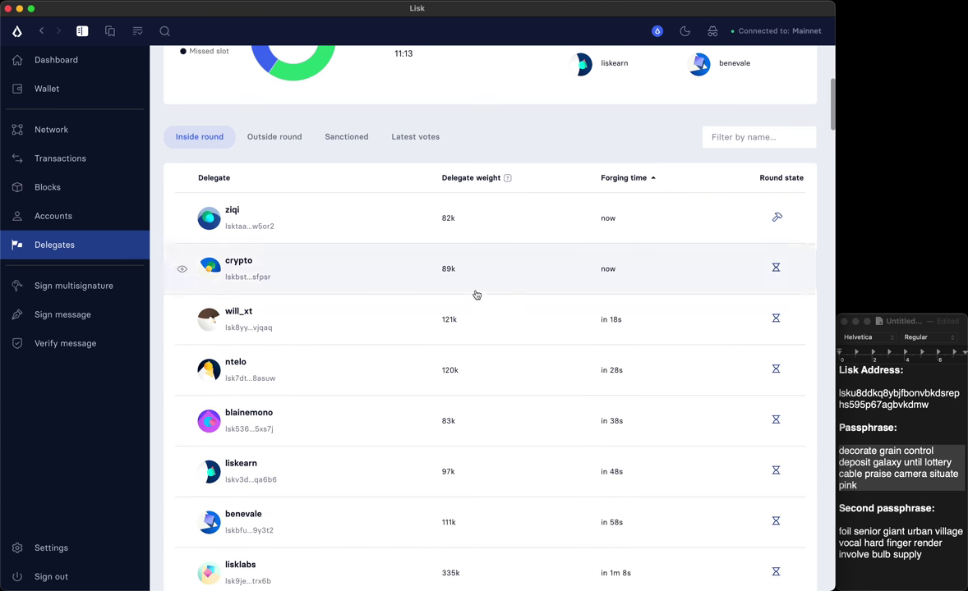
pyautogui.scroll(-2, 476, 294)
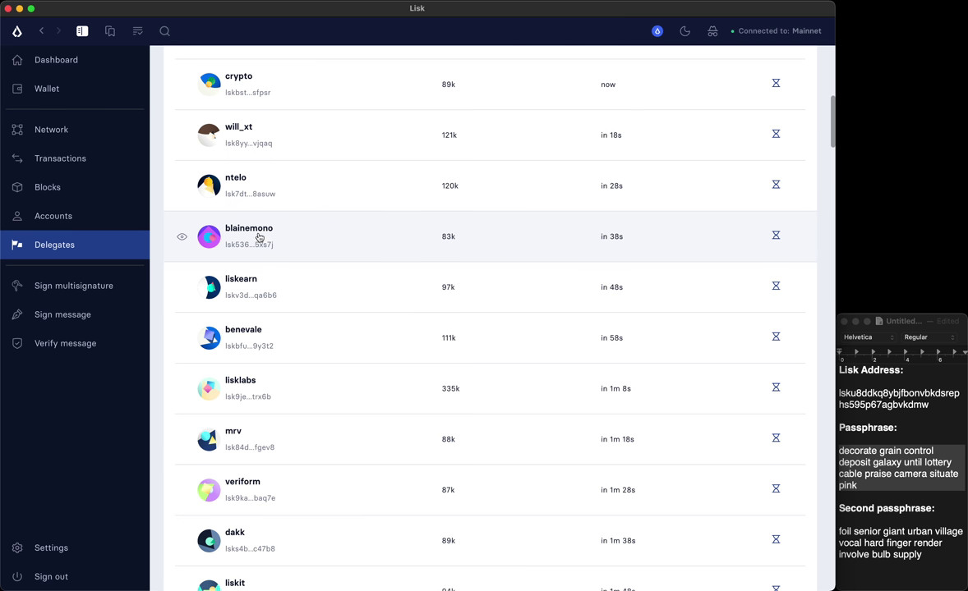
pyautogui.click(259, 237)
# Step: Prepare a transfer of 0.5 LSK to this delegate with the message "Thank you for being a moderator." and continue to the transaction summary
pyautogui.click(476, 156)
pyautogui.click(351, 265)
pyautogui.write('0.5')
pyautogui.click(346, 318)
pyautogui.write('Thank you for being a moderator.')
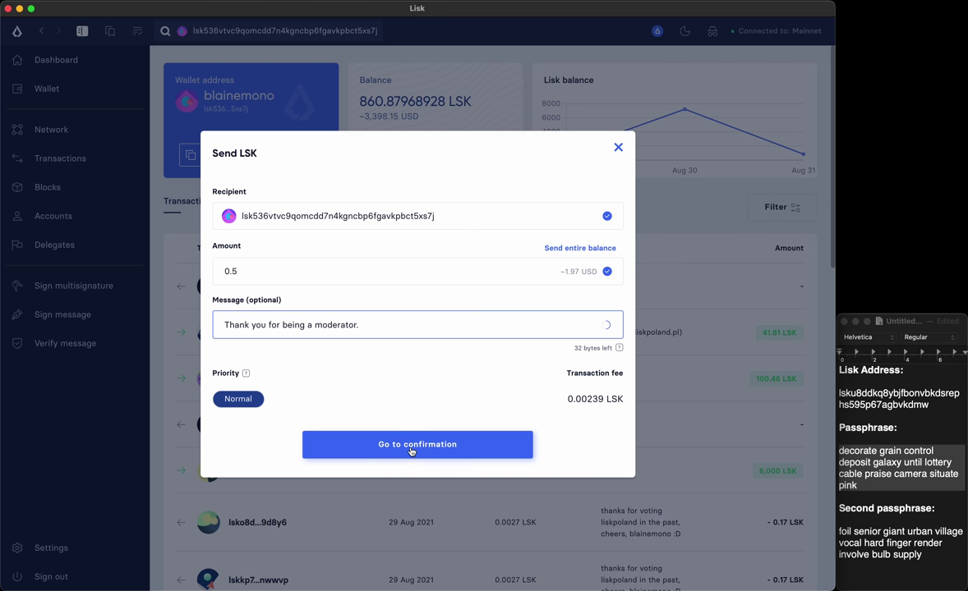
pyautogui.click(411, 444)
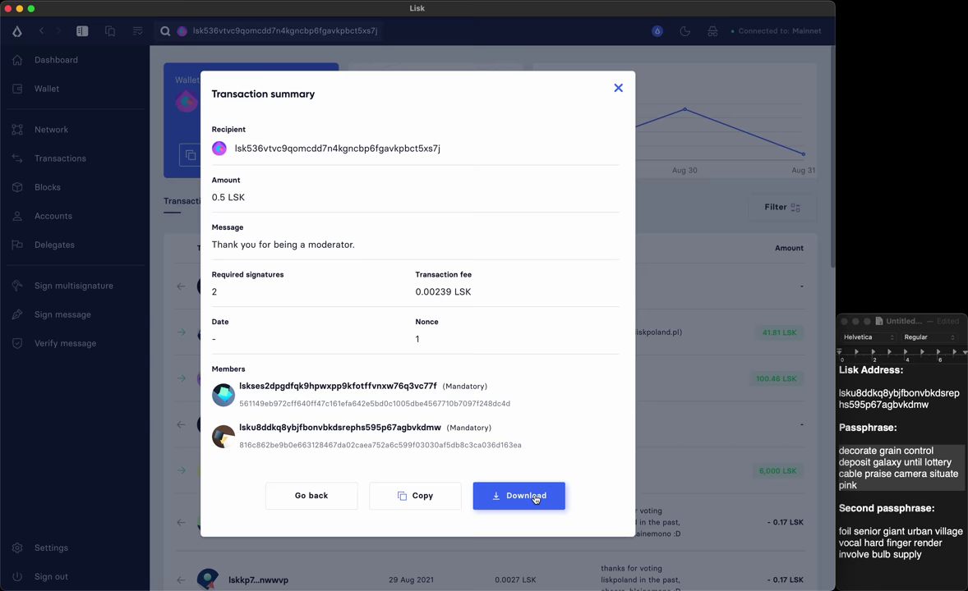
# Step: Download the partially signed transaction as a JSON file to the Desktop and close the transaction summary
pyautogui.click(535, 497)
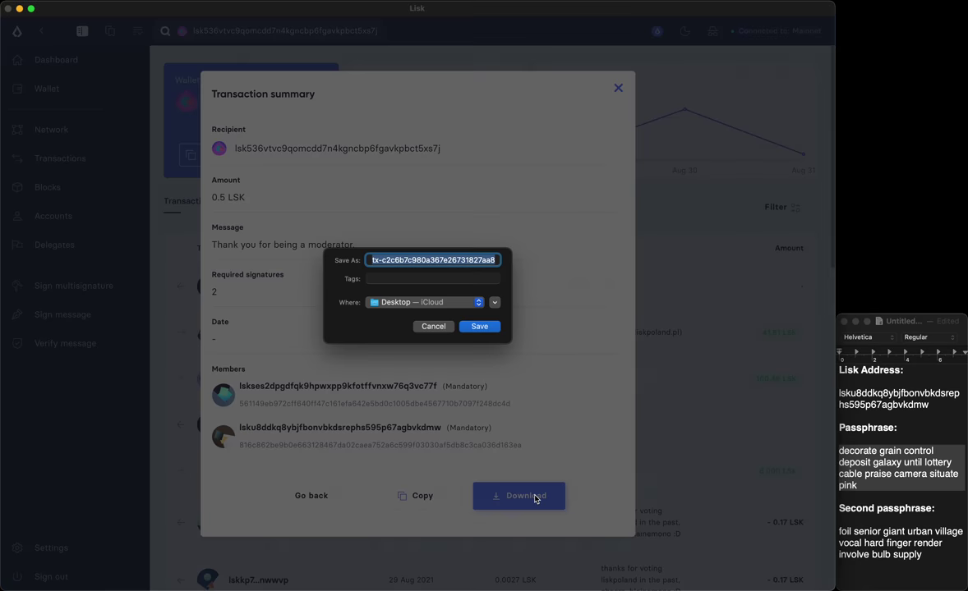
pyautogui.click(479, 327)
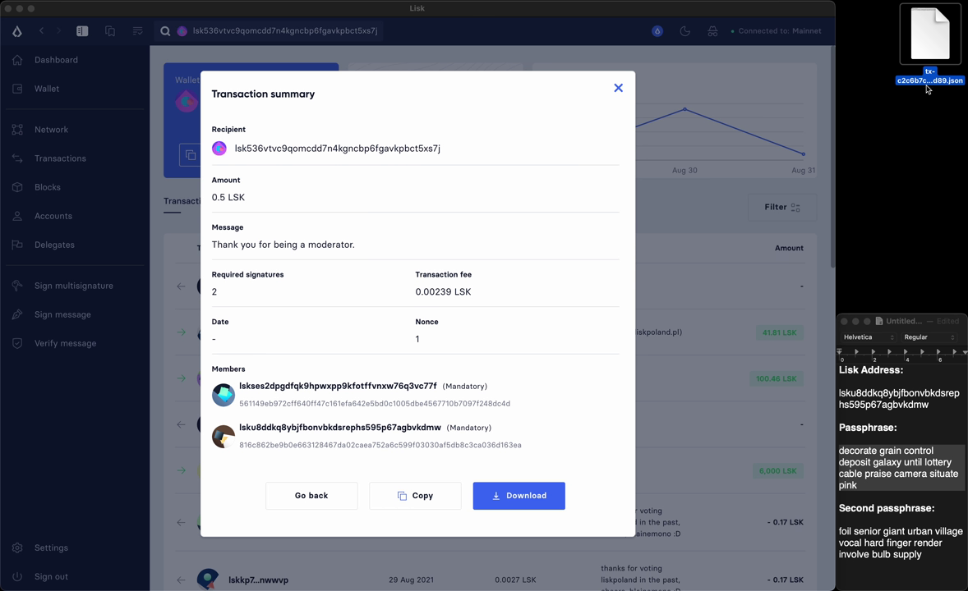
pyautogui.click(524, 277)
pyautogui.click(618, 89)
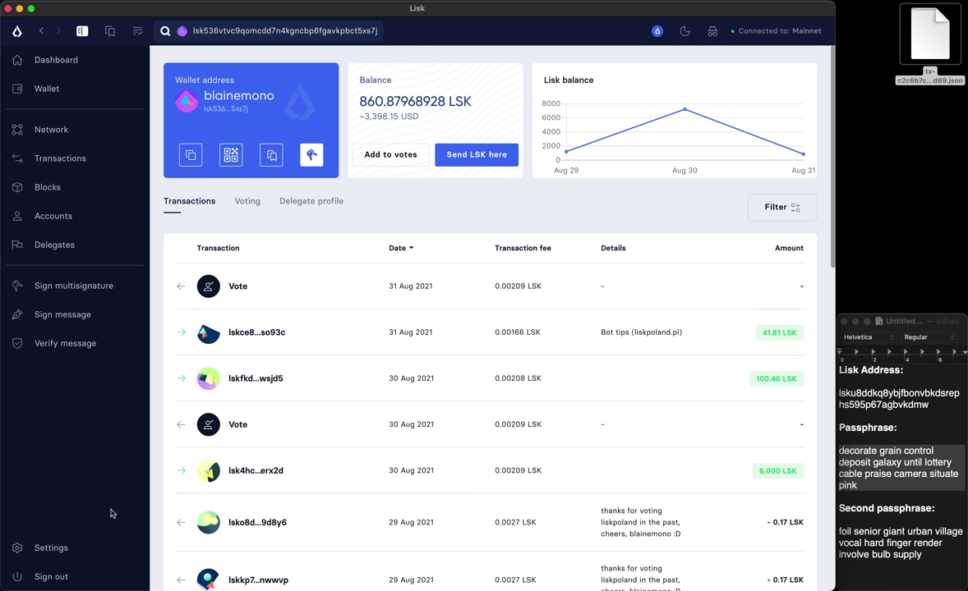
# Step: Sign out and sign in to the second member account using the second passphrase from the text note
pyautogui.click(53, 576)
pyautogui.click(883, 477)
pyautogui.tripleClick(896, 546)
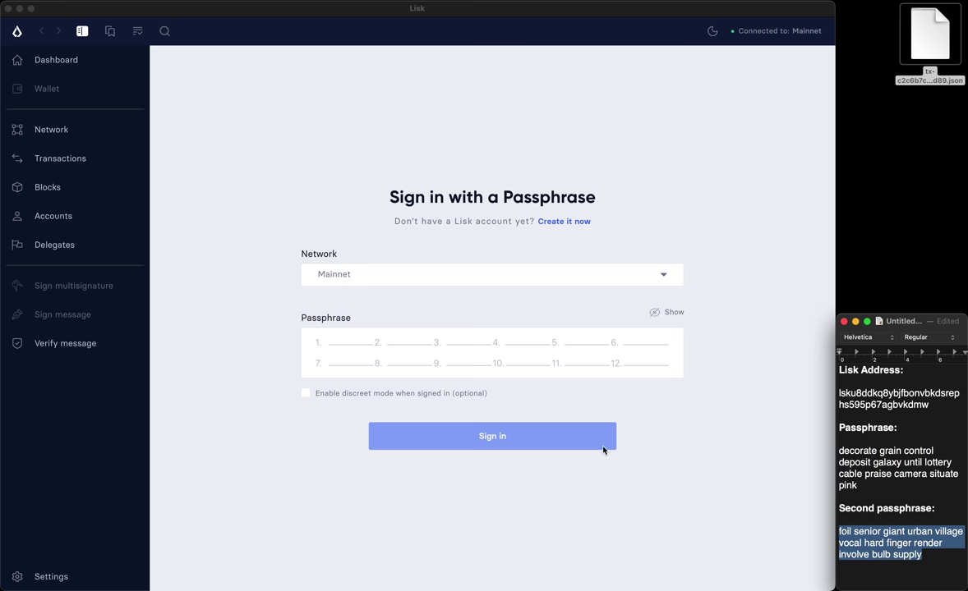
pyautogui.click(350, 349)
pyautogui.press('super+v')
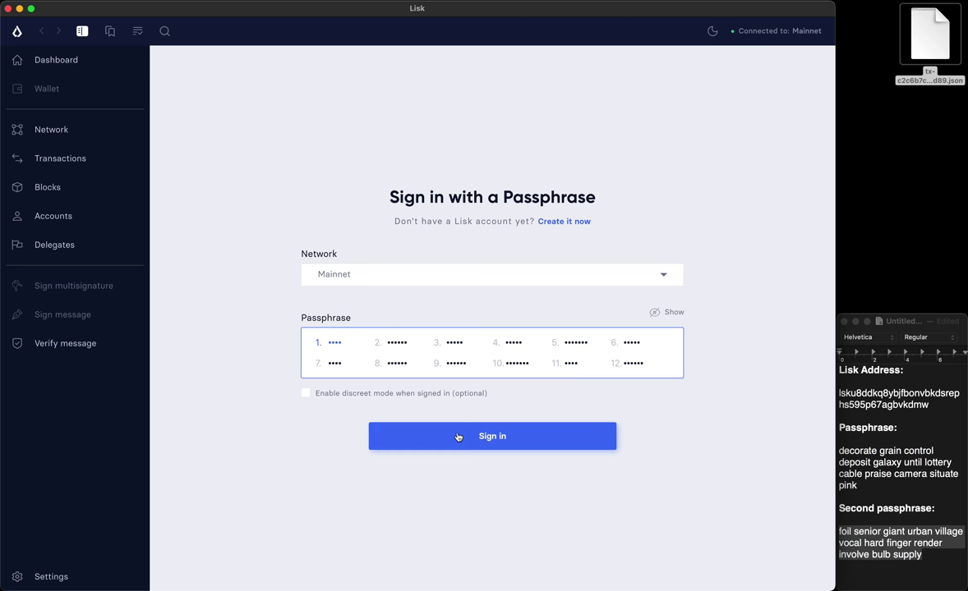
pyautogui.click(456, 437)
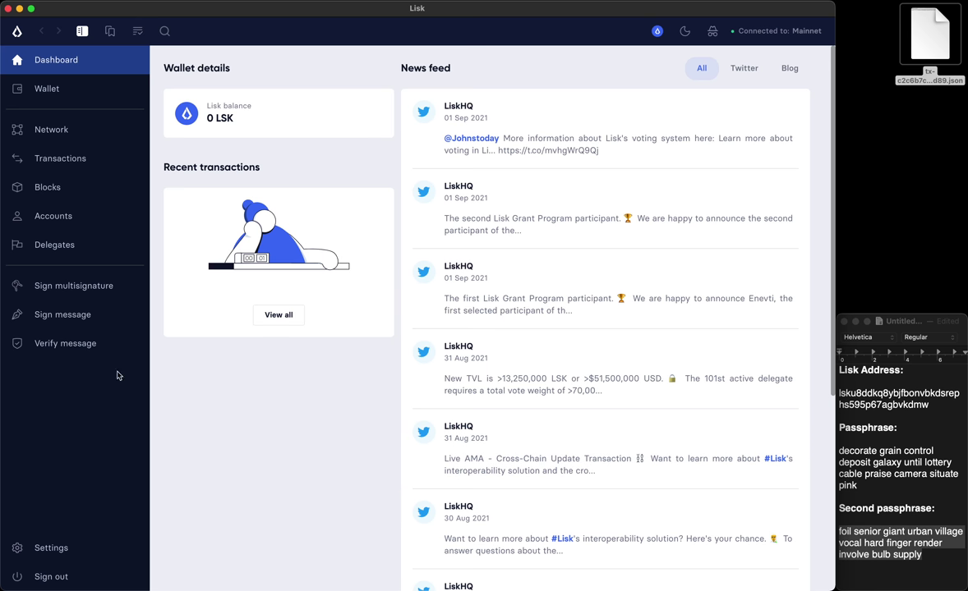
# Step: Start signing a multisignature transaction, load the saved JSON file from the Desktop and proceed to its review
pyautogui.click(63, 284)
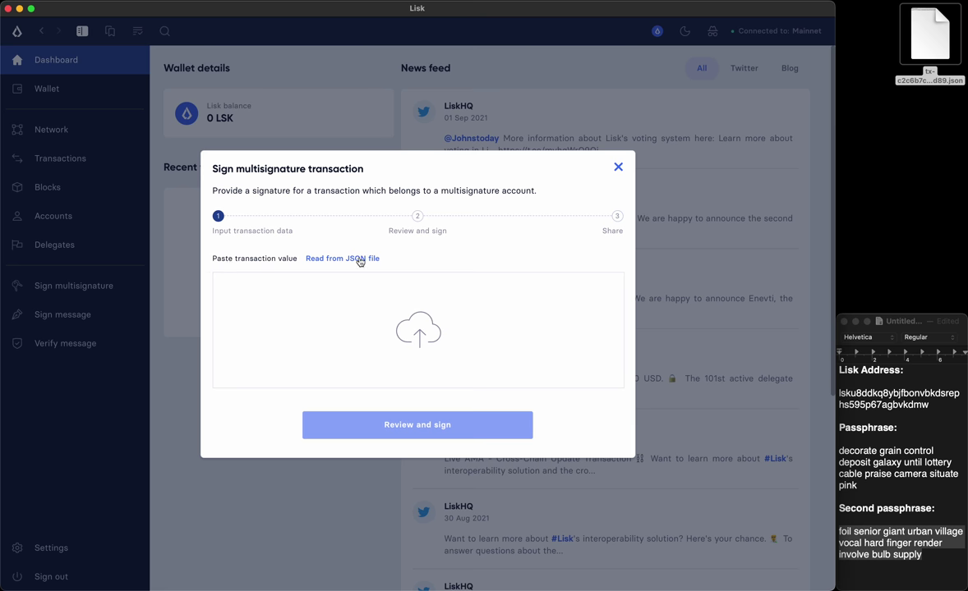
pyautogui.click(332, 261)
pyautogui.doubleClick(353, 229)
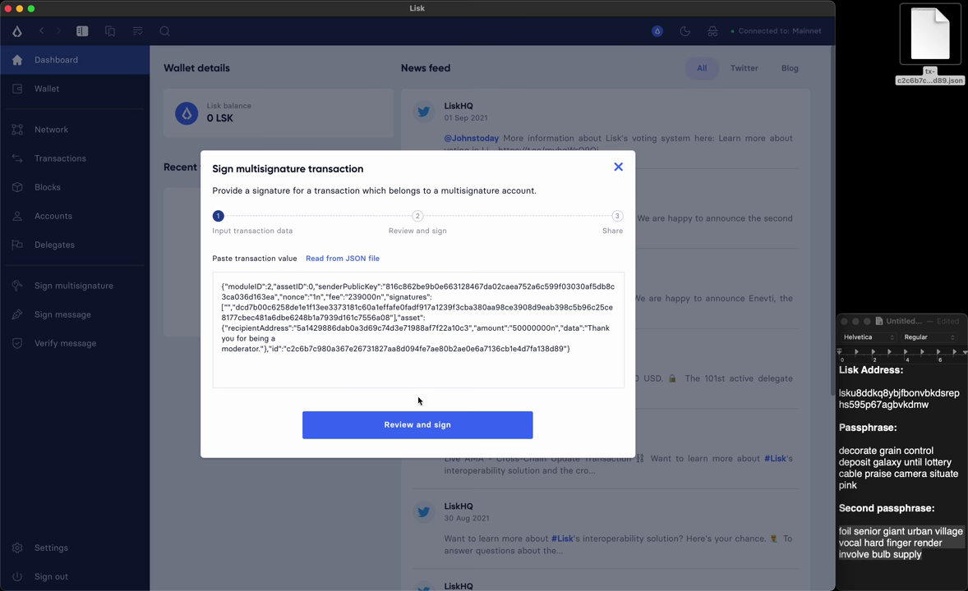
pyautogui.click(386, 425)
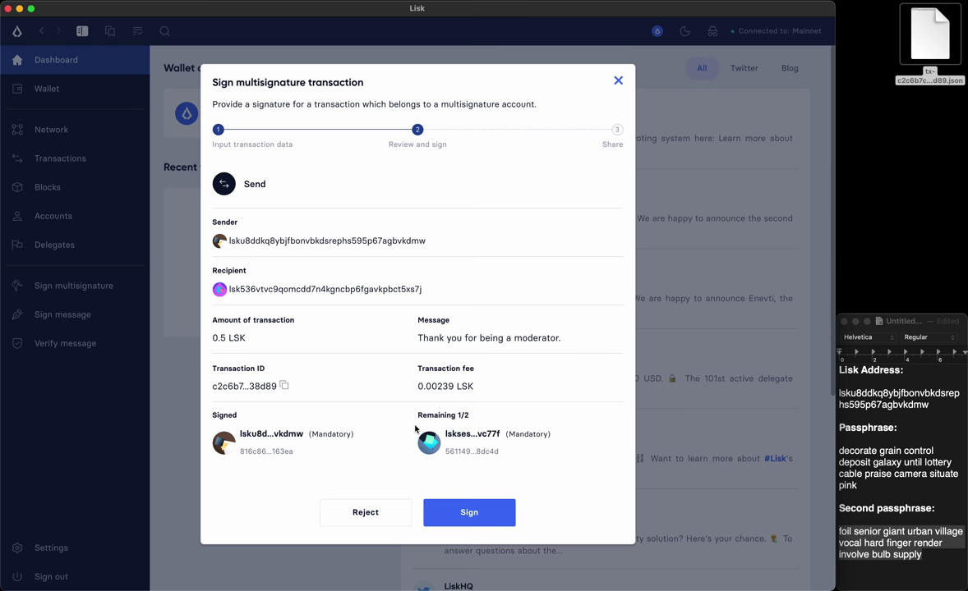
# Step: Sign the reviewed 0.5 LSK transaction, send it to the network and close the signing dialog
pyautogui.click(467, 513)
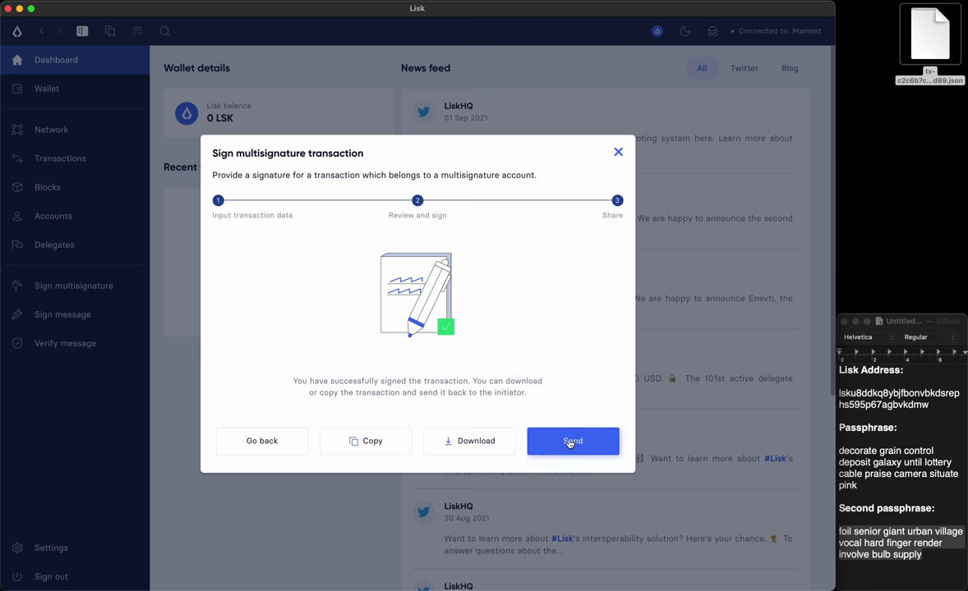
pyautogui.click(570, 443)
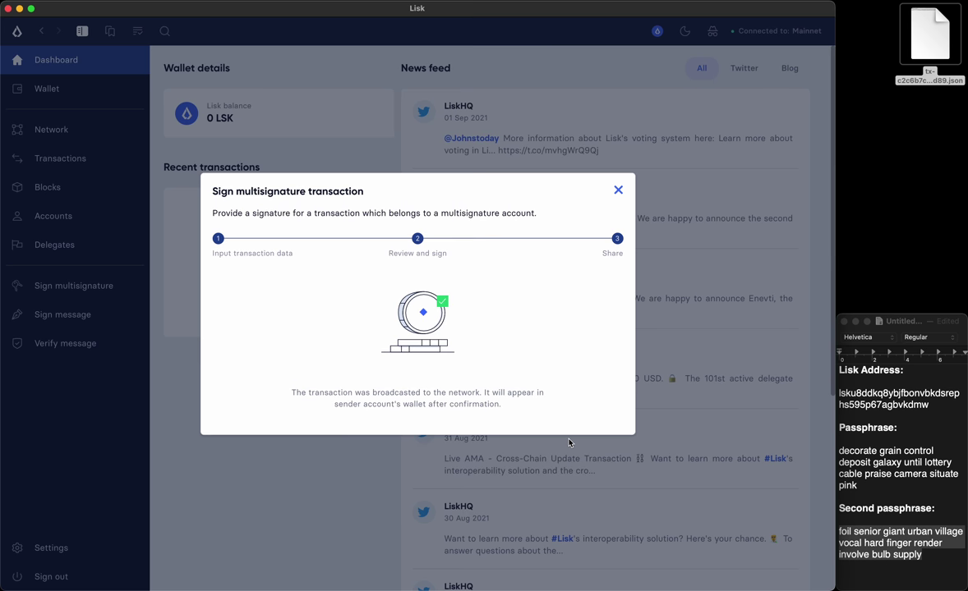
pyautogui.click(618, 190)
# Step: View the second account's wallet page and highlight the sender's Lisk address in the text note
pyautogui.click(66, 92)
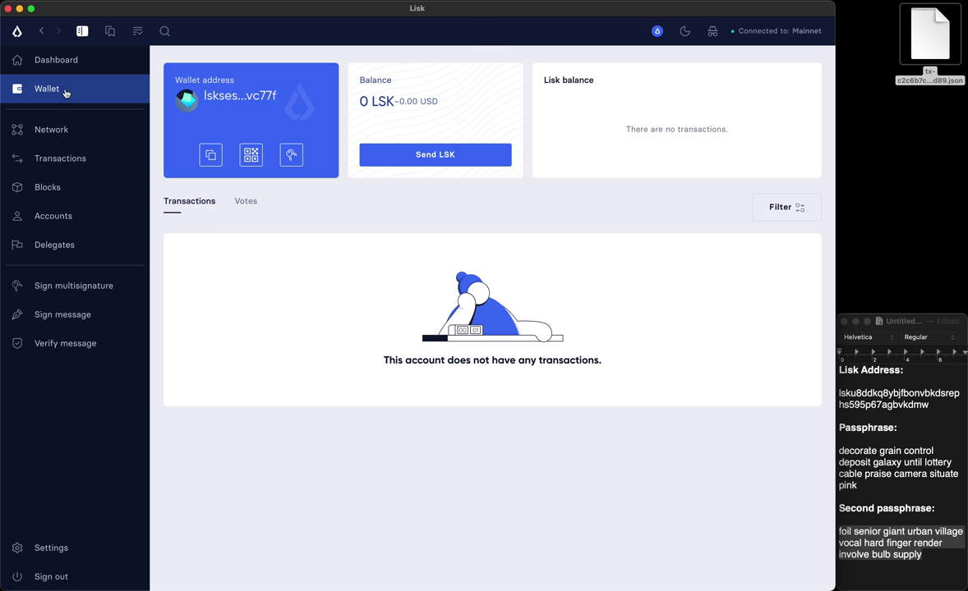
pyautogui.click(855, 390)
pyautogui.doubleClick(857, 392)
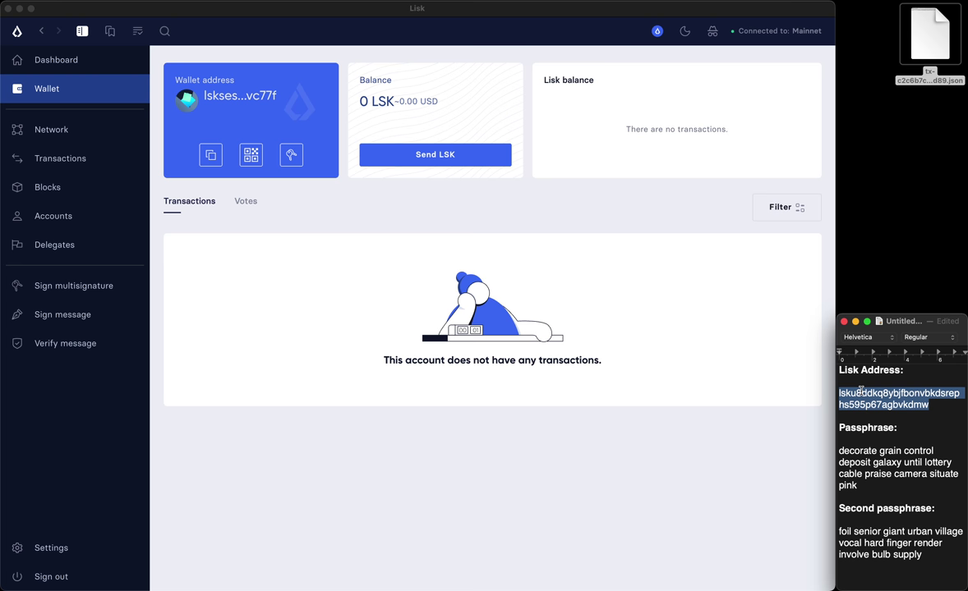
pyautogui.click(542, 428)
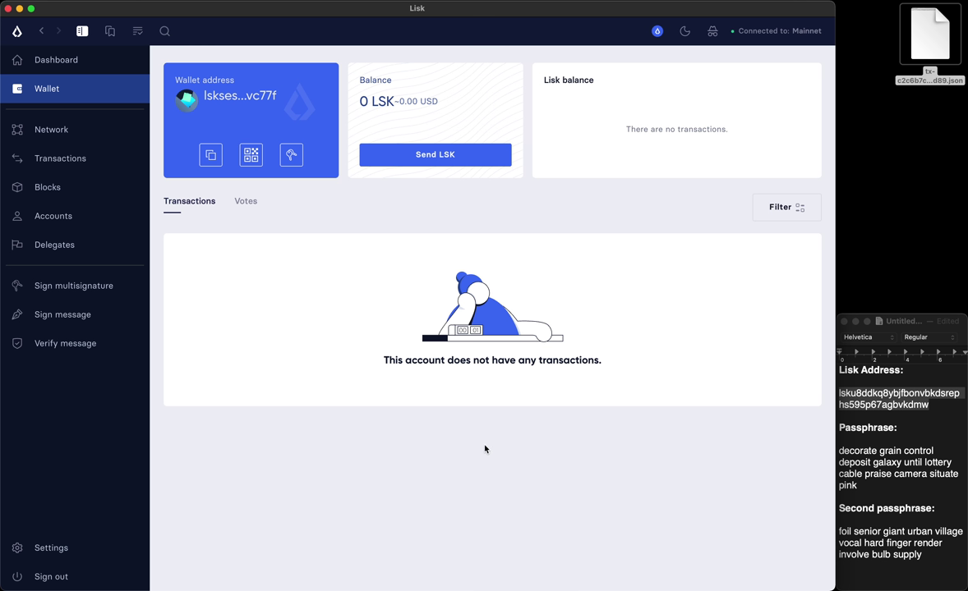
# Step: Sign out and sign back in to the multisignature account with the first passphrase from the text note
pyautogui.click(60, 577)
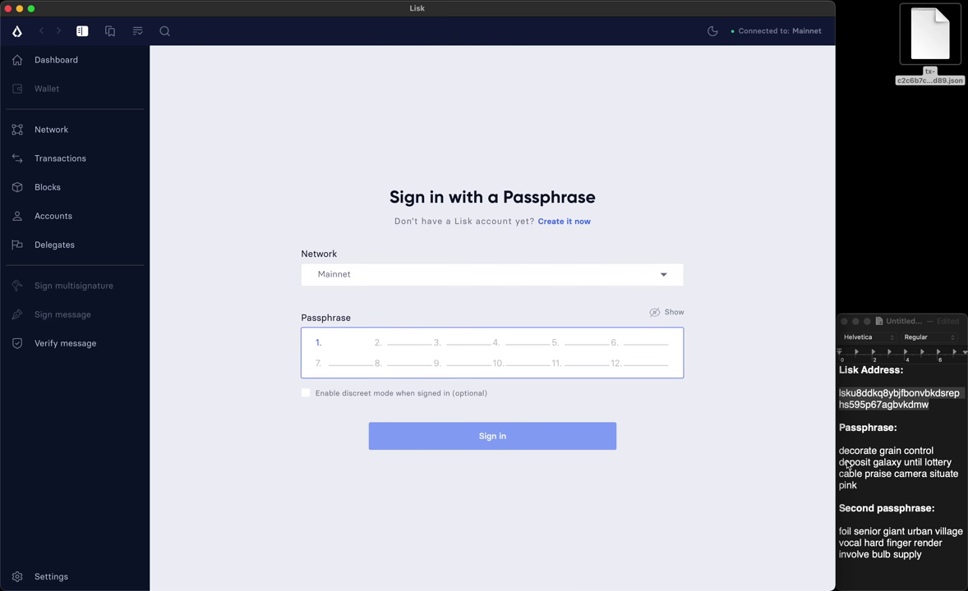
pyautogui.tripleClick(884, 462)
pyautogui.press('super+c')
pyautogui.click(469, 371)
pyautogui.press('super+v')
pyautogui.click(499, 433)
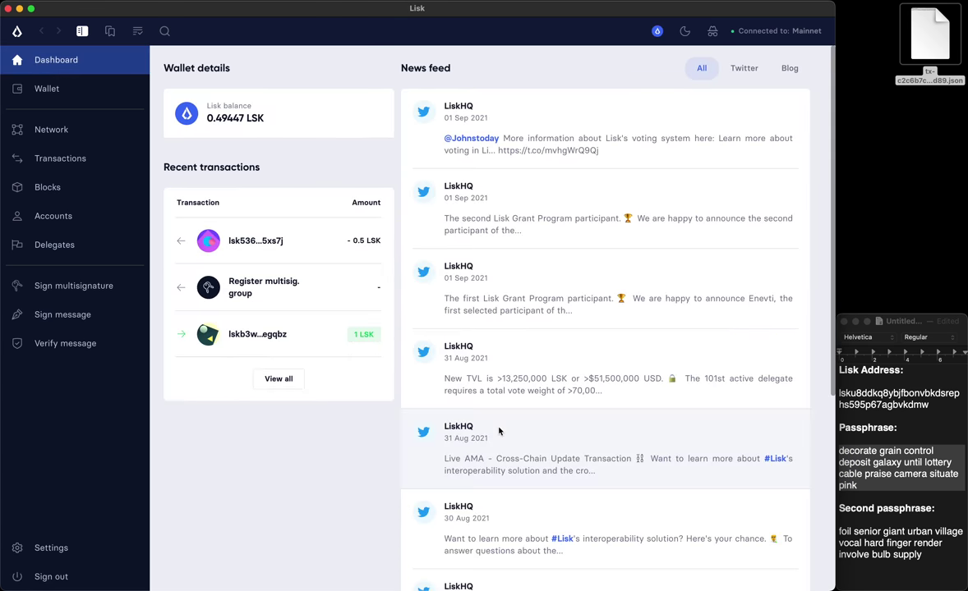
# Step: Open the multisignature account's wallet page to examine its balance and transaction history
pyautogui.click(871, 444)
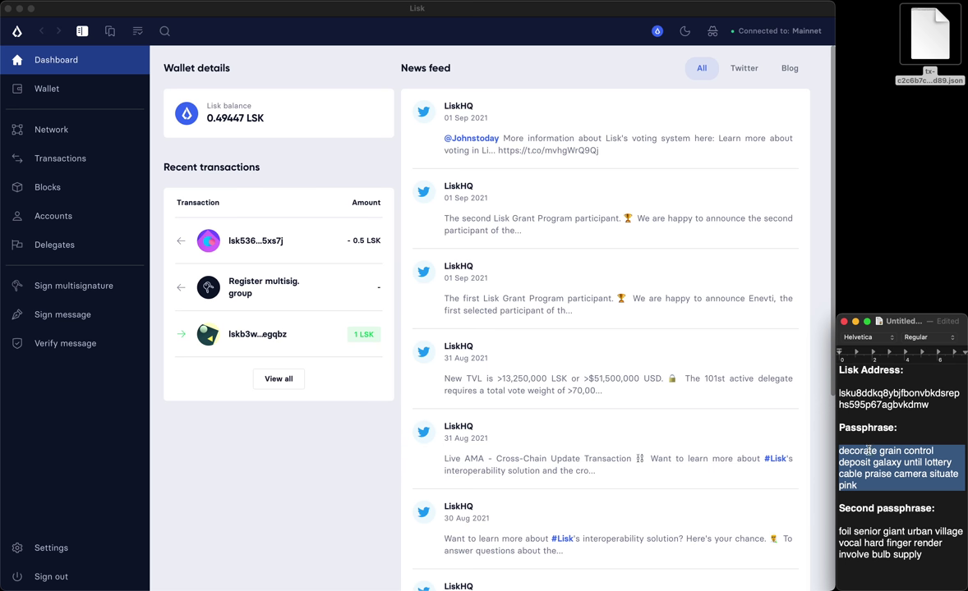
pyautogui.click(51, 107)
pyautogui.click(58, 96)
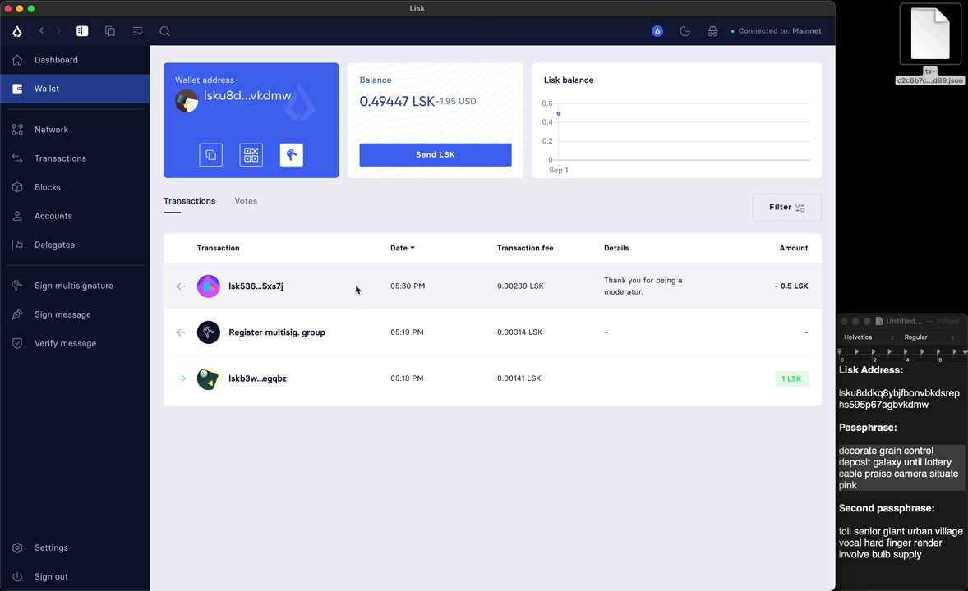